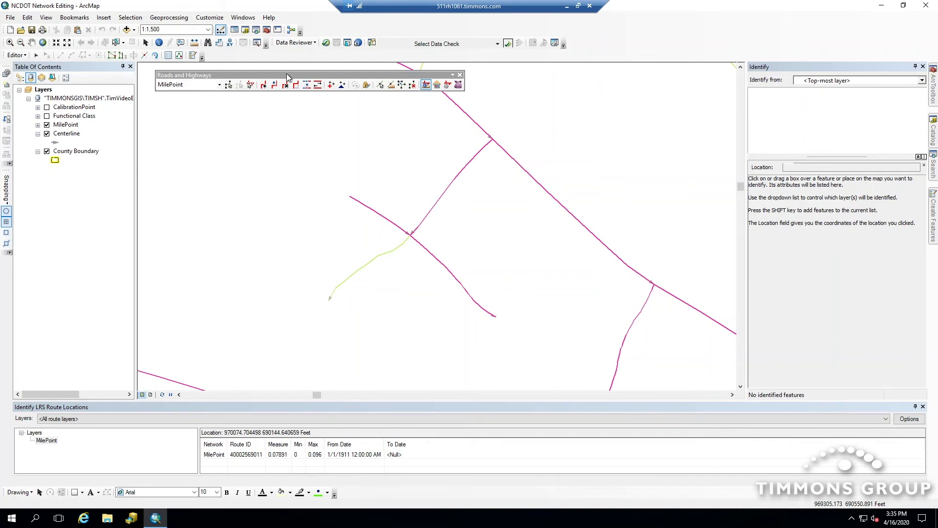
pyautogui.press('alt')
pyautogui.press('alt')
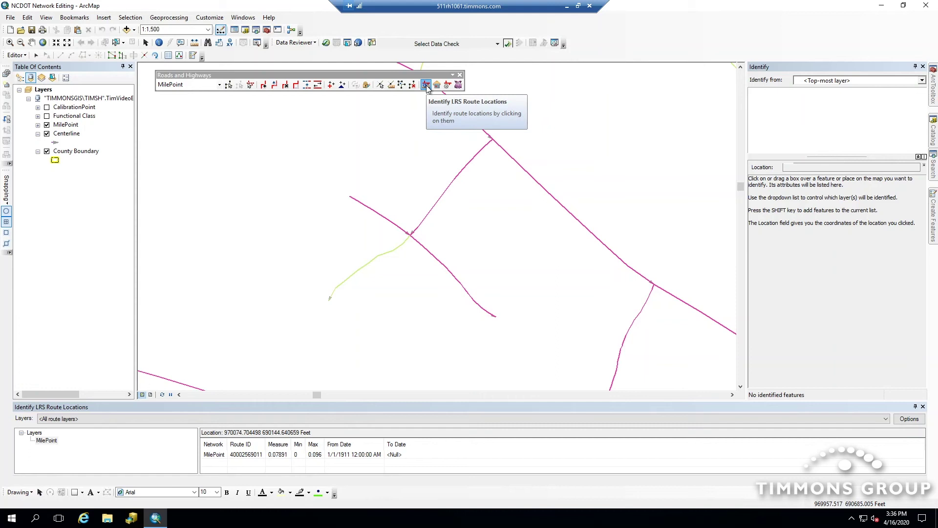
# Identify the LRS route location near both ends of the short route southwest of the main road to read its measures
pyautogui.click(355, 200)
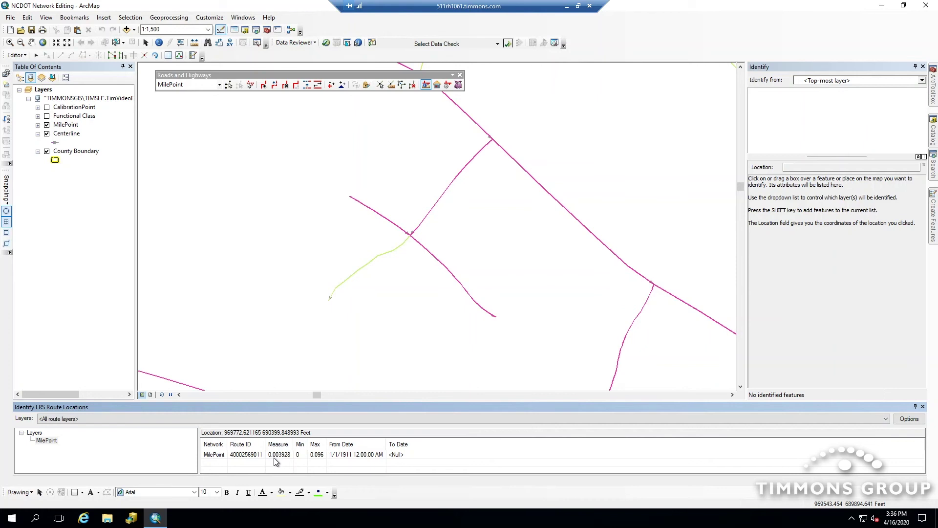
pyautogui.click(349, 208)
pyautogui.click(477, 317)
# Sketch a zigzag five-segment Centerline feature running east from the southeastern end of the short route
pyautogui.moveTo(935, 214)
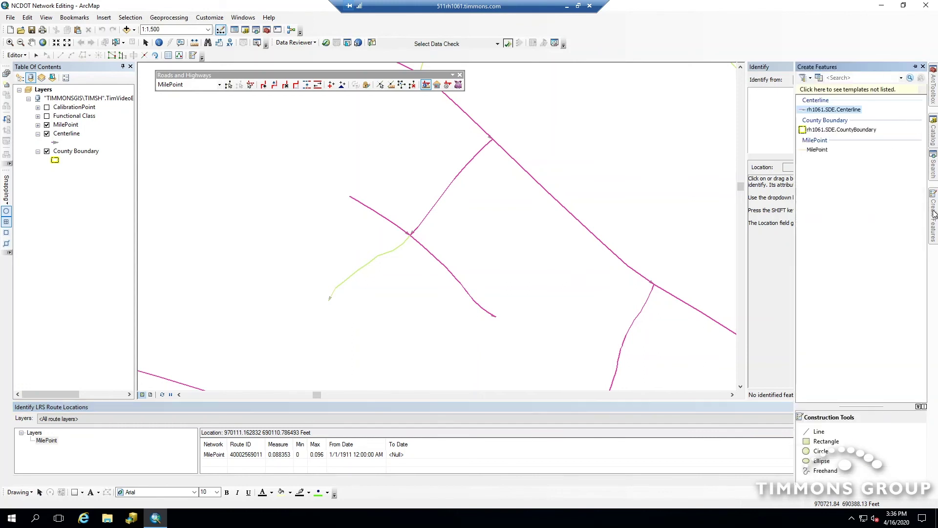
pyautogui.click(852, 110)
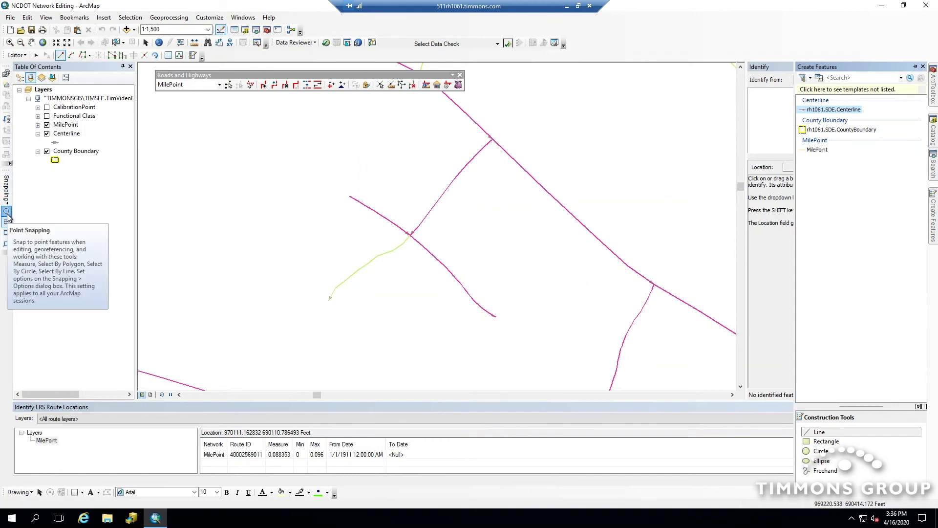
pyautogui.click(495, 318)
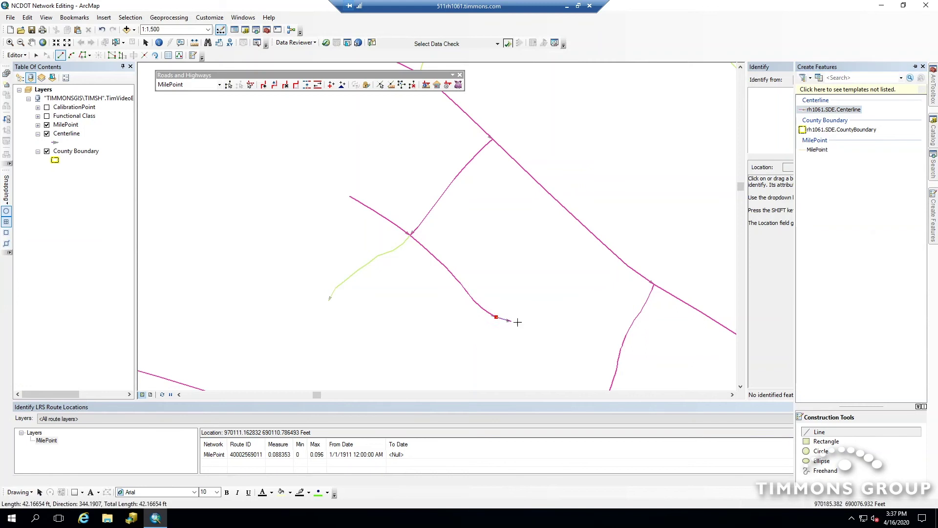
pyautogui.click(532, 322)
pyautogui.click(538, 342)
pyautogui.click(570, 340)
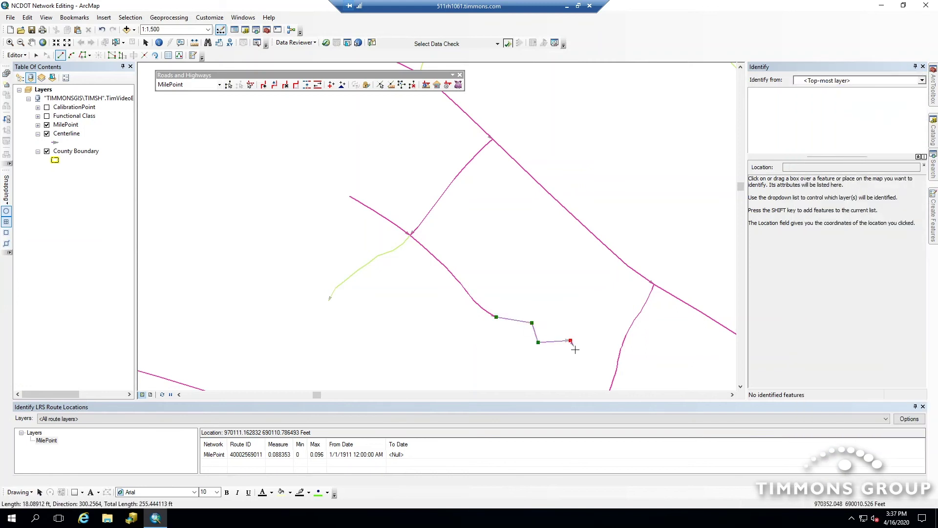
pyautogui.click(589, 360)
pyautogui.doubleClick(606, 336)
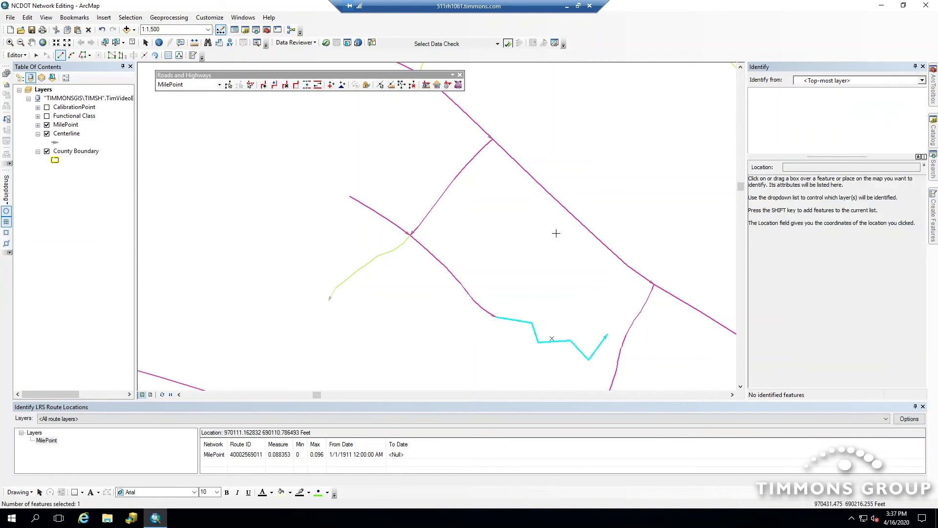
# Clear the feature selection and select the new zigzag centerline for Roads and Highways route editing
pyautogui.click(132, 43)
pyautogui.click(228, 85)
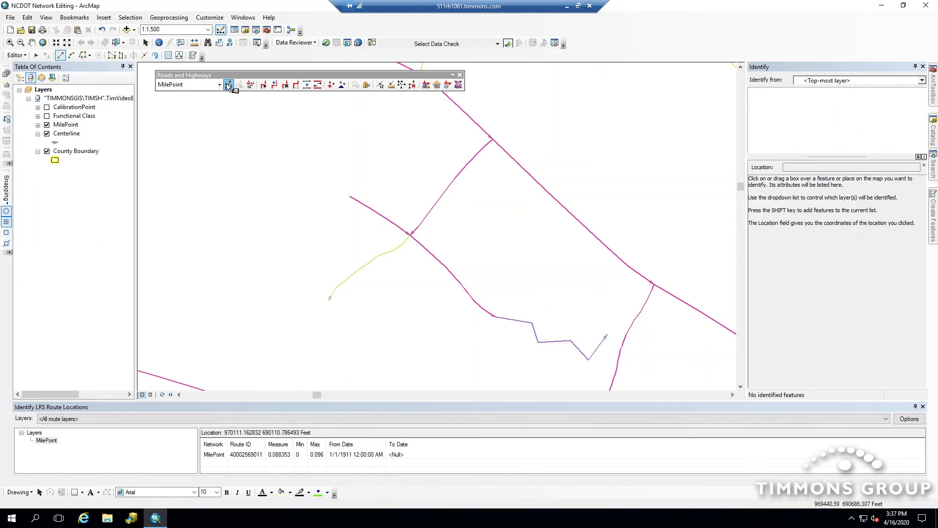
pyautogui.click(517, 324)
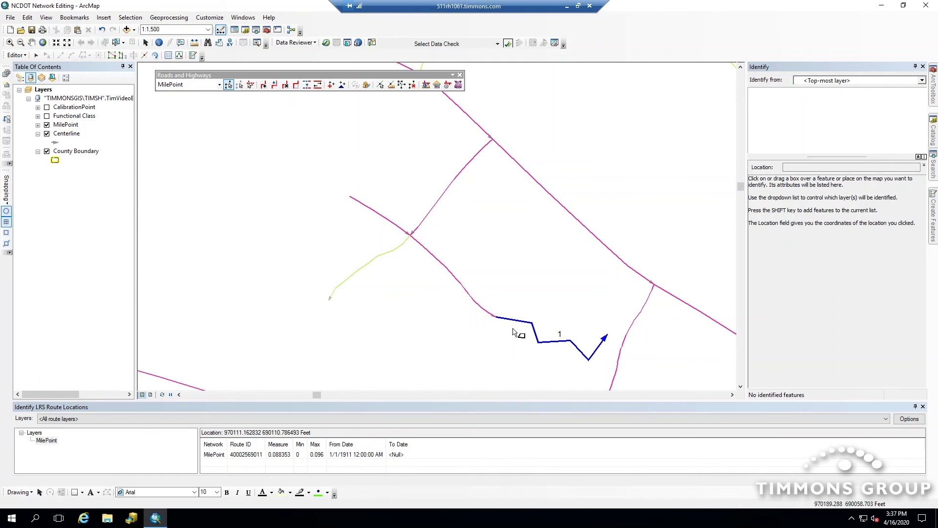
pyautogui.click(227, 86)
pyautogui.click(274, 86)
pyautogui.moveTo(188, 60); pyautogui.dragTo(259, 113)
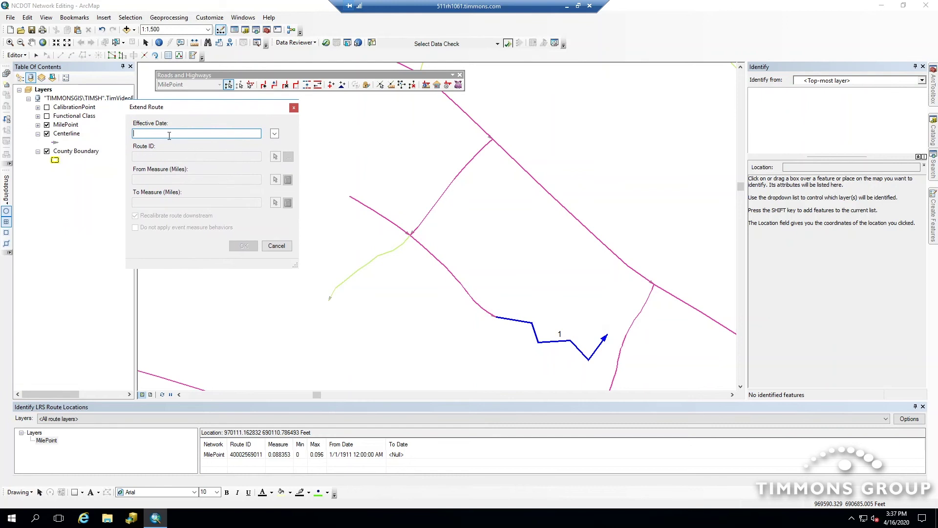
pyautogui.click(275, 134)
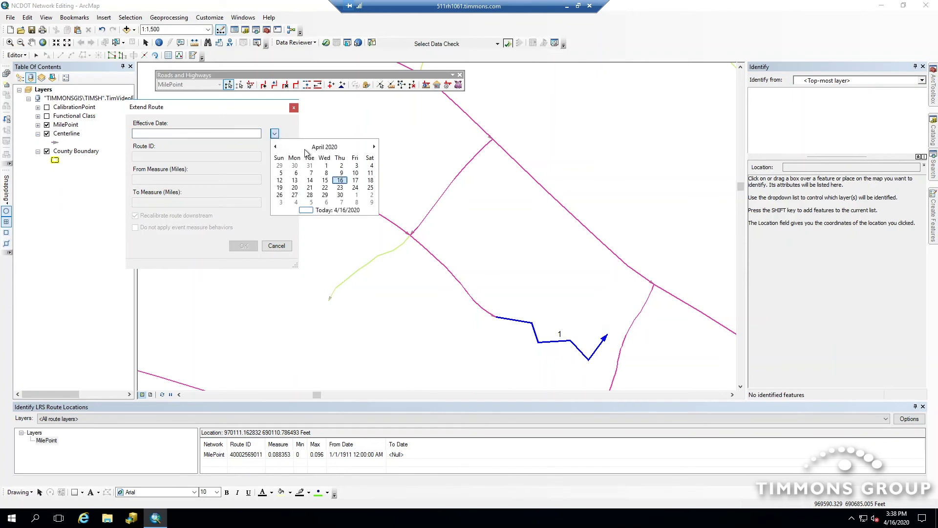
pyautogui.click(342, 166)
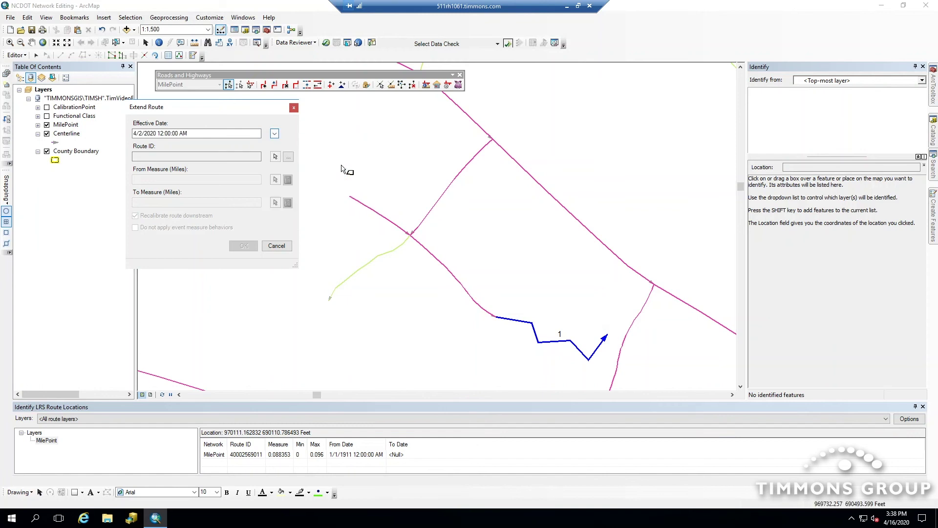
pyautogui.click(275, 158)
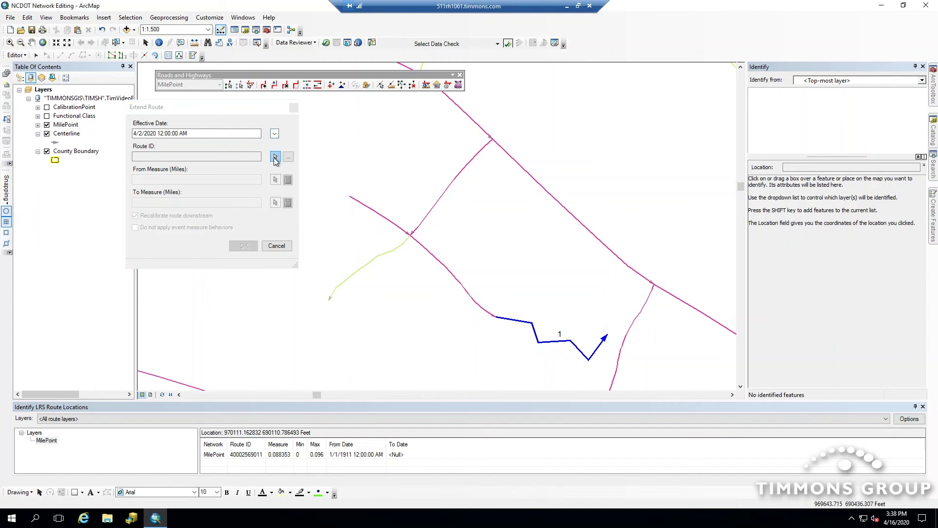
pyautogui.click(446, 269)
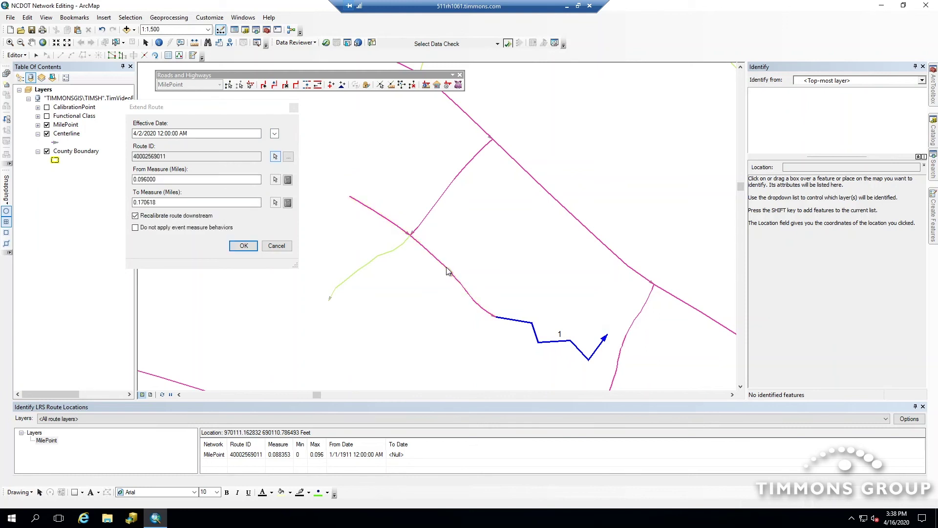
pyautogui.click(161, 178)
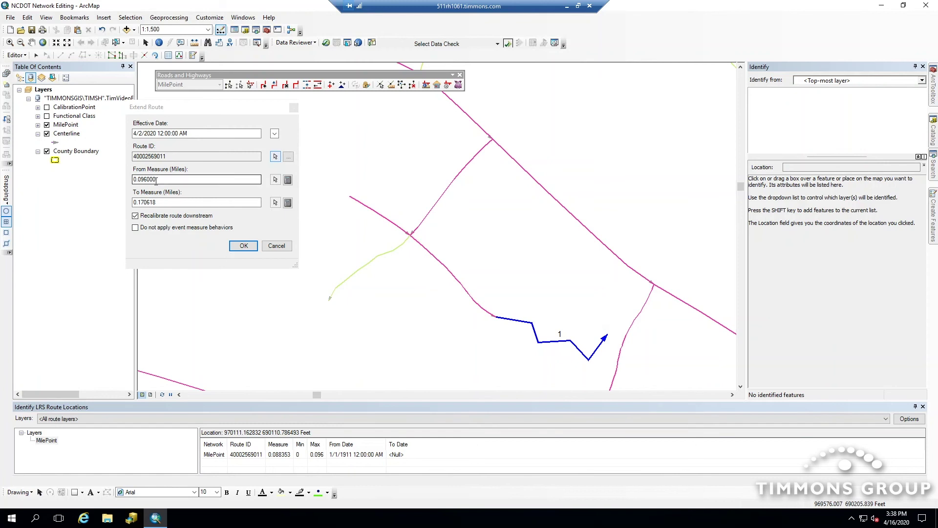
pyautogui.click(164, 203)
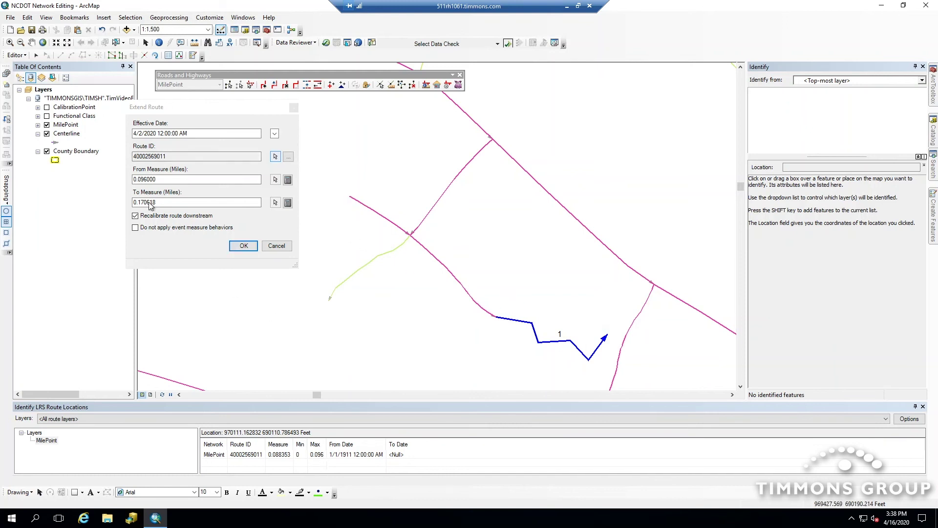
pyautogui.click(137, 180)
pyautogui.click(244, 247)
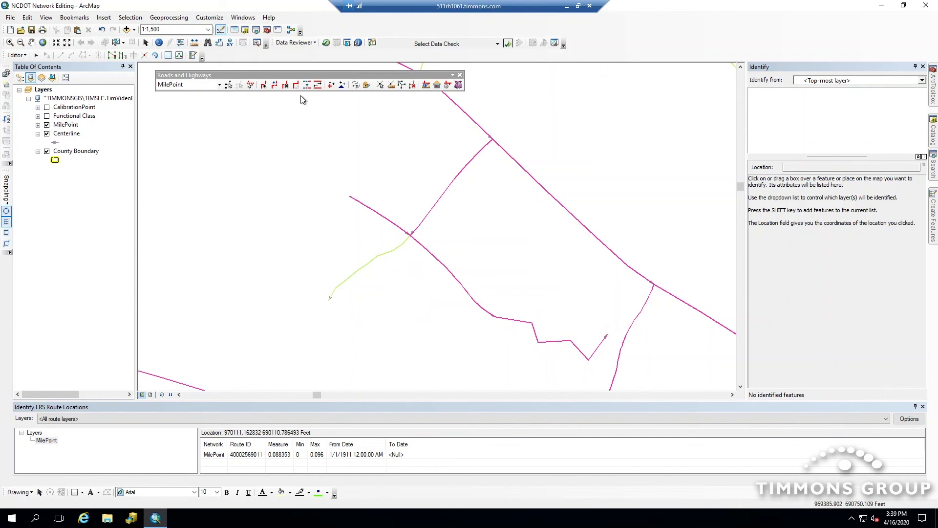
# Identify the LRS route location near the northwestern start of the extended route to check its measure range and from date
pyautogui.click(427, 85)
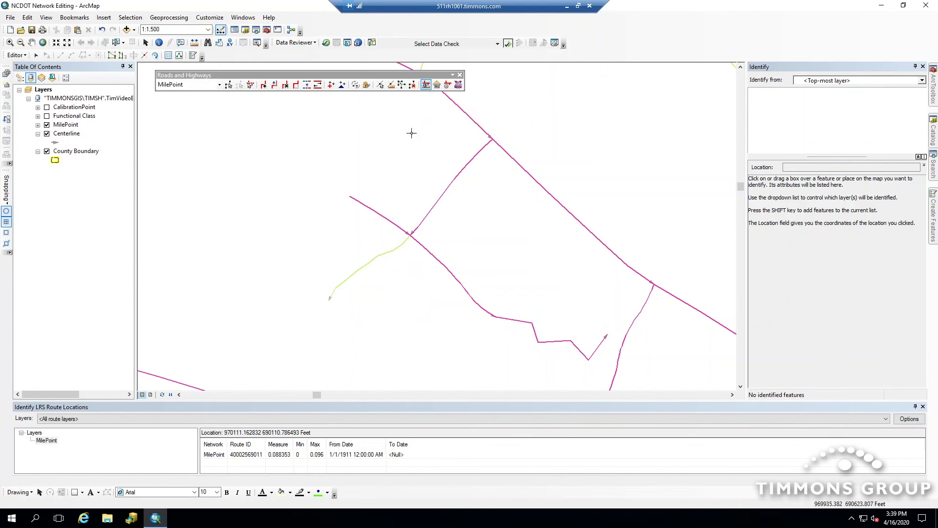
pyautogui.click(363, 203)
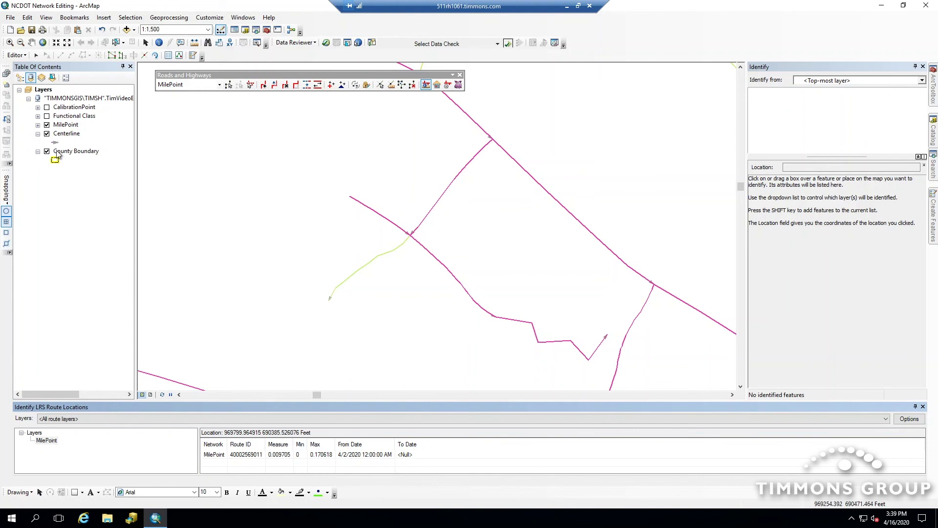
# Hide the Centerline layer and set the common LRS date filter to the specific date 4/1/2020 to view the network before the extension
pyautogui.click(47, 133)
pyautogui.click(438, 86)
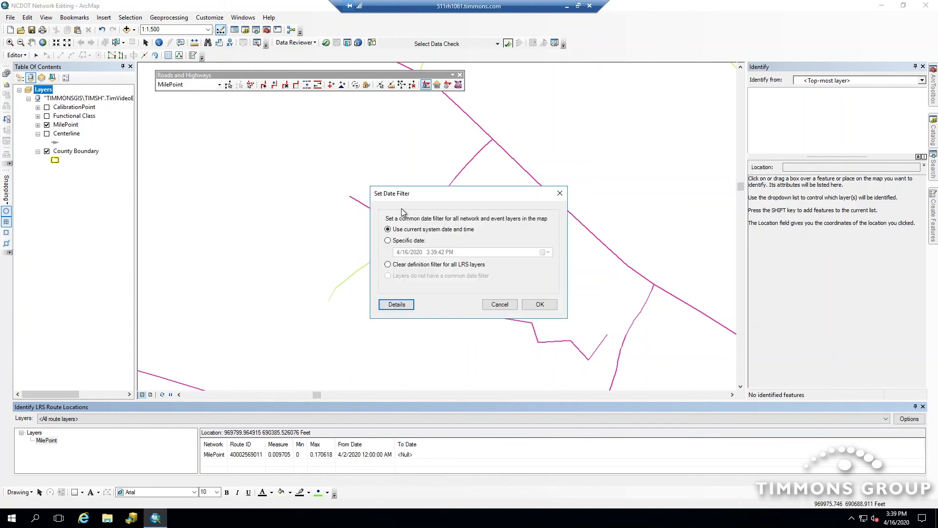
pyautogui.click(389, 241)
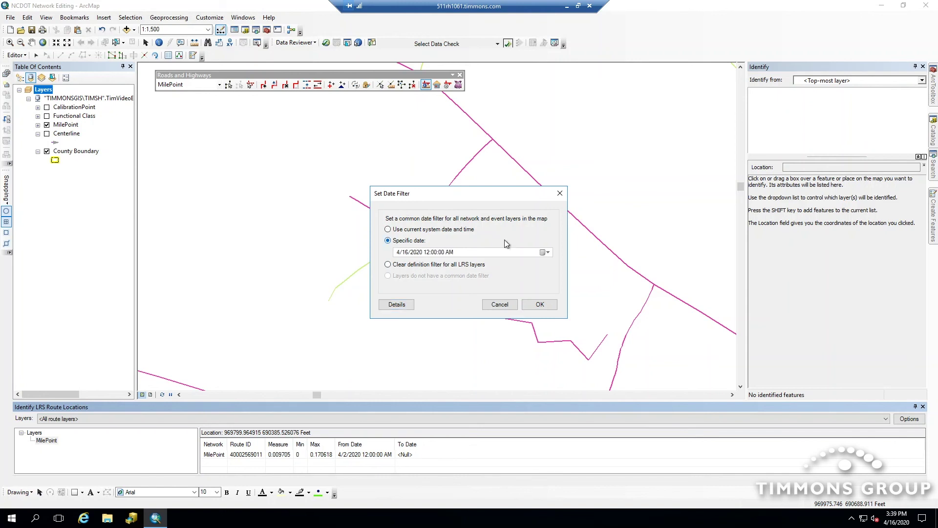
pyautogui.click(545, 252)
pyautogui.click(449, 286)
pyautogui.click(540, 303)
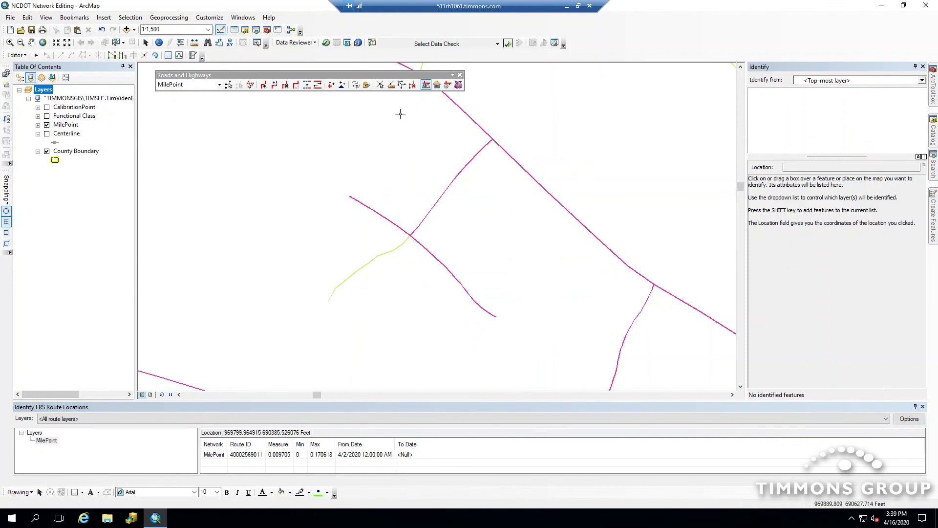
# Set the common LRS date filter back to the current system date and time
pyautogui.click(437, 85)
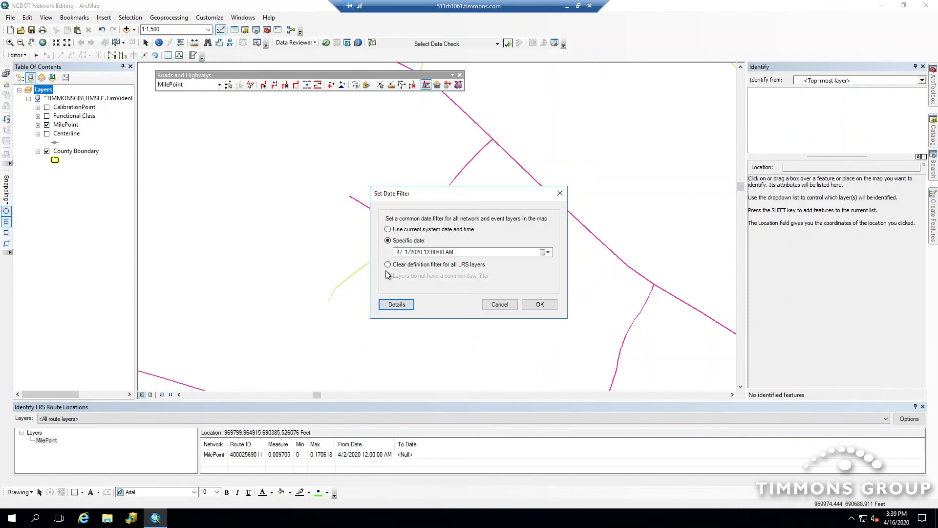
pyautogui.click(387, 229)
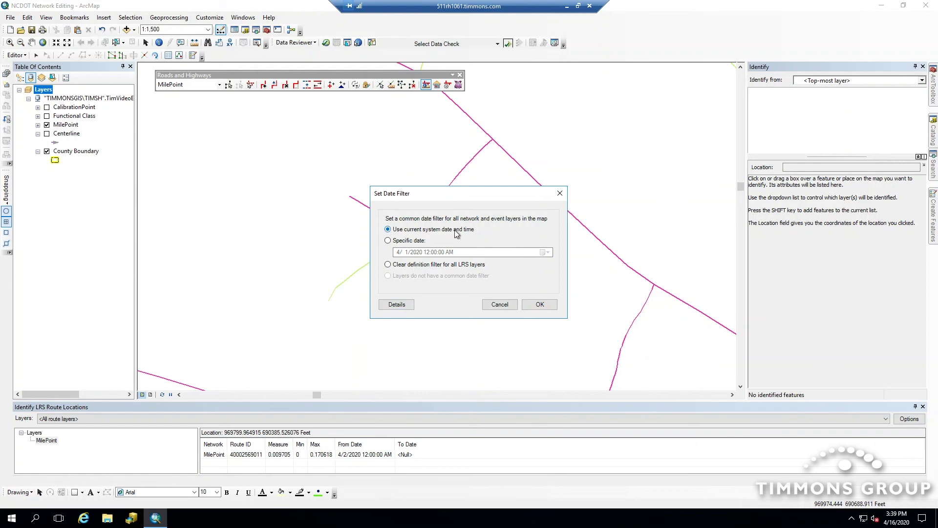
pyautogui.click(540, 304)
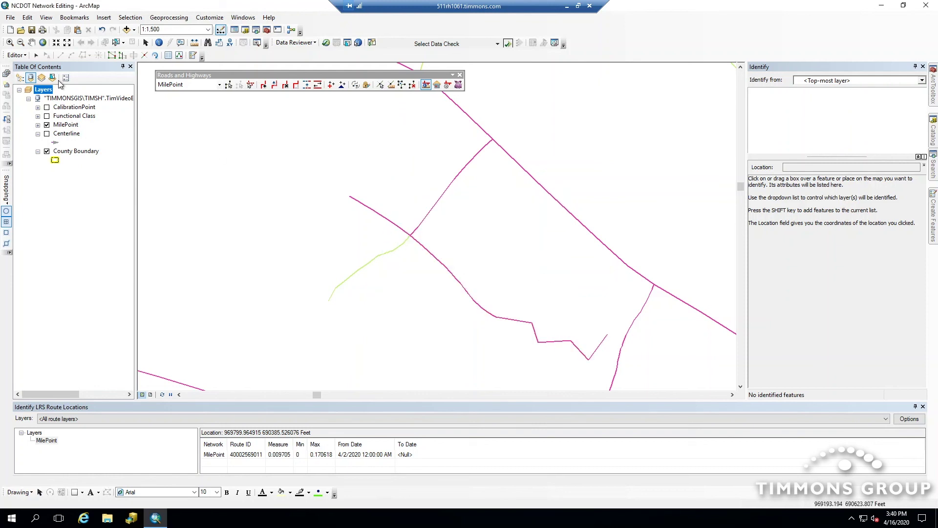
# Save the edits of the current edit session
pyautogui.click(18, 55)
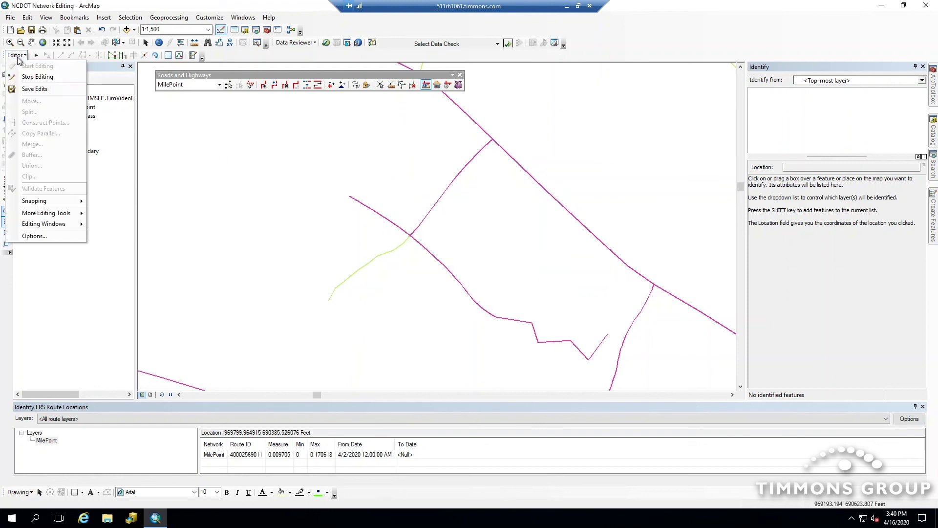
pyautogui.click(38, 87)
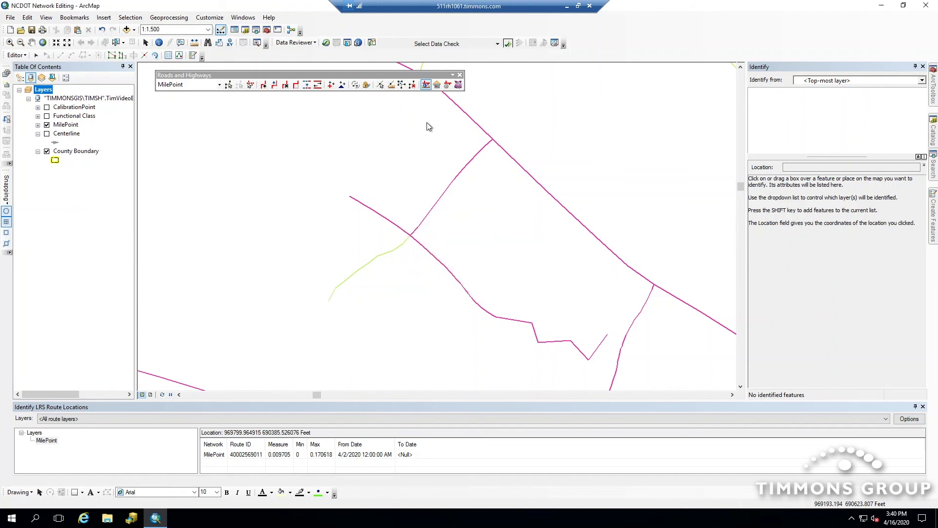
# Identify the LRS route location near both ends of the connecting route between the main road and the extended route
pyautogui.click(425, 85)
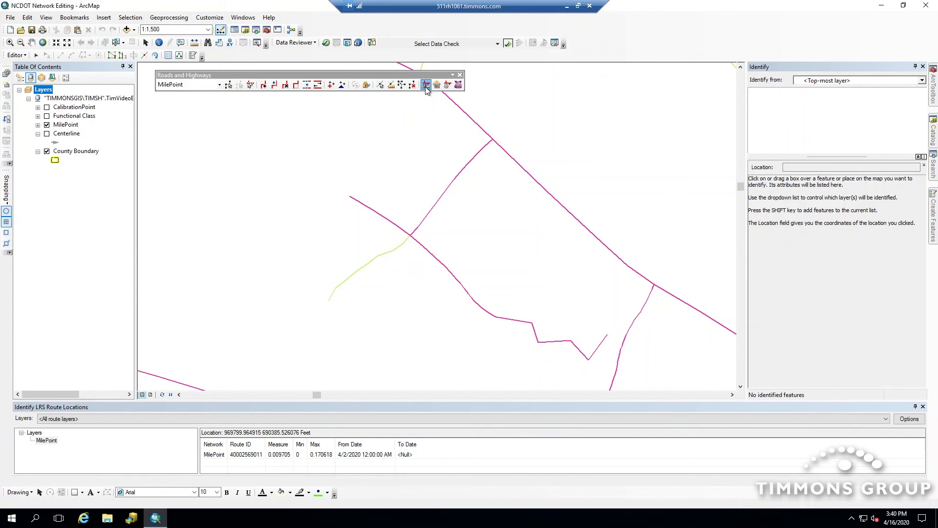
pyautogui.click(485, 145)
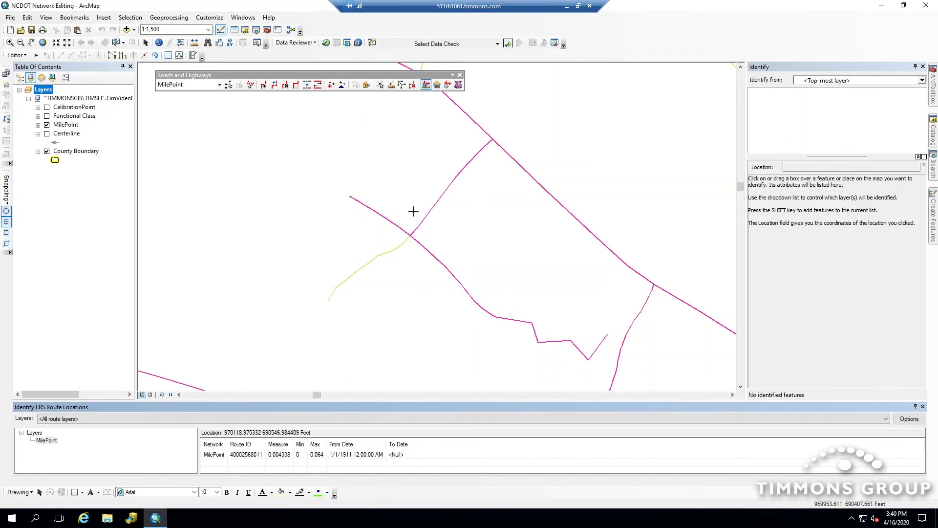
pyautogui.click(417, 228)
# Show the Centerline layer and sketch a centerline about 391 ft long from northeast of the main road, ending snapped to the connecting route's northern endpoint
pyautogui.click(47, 134)
pyautogui.moveTo(933, 211)
pyautogui.click(834, 110)
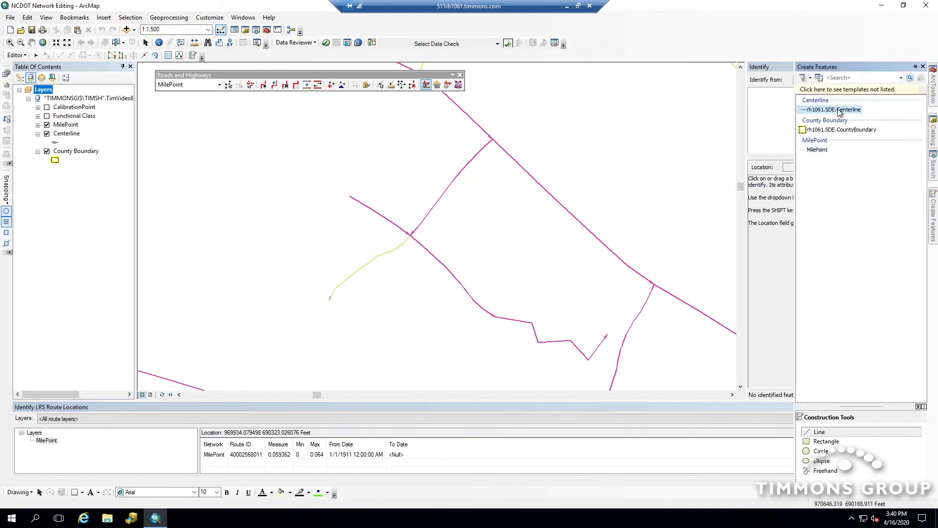
pyautogui.click(614, 87)
pyautogui.click(590, 86)
pyautogui.click(570, 88)
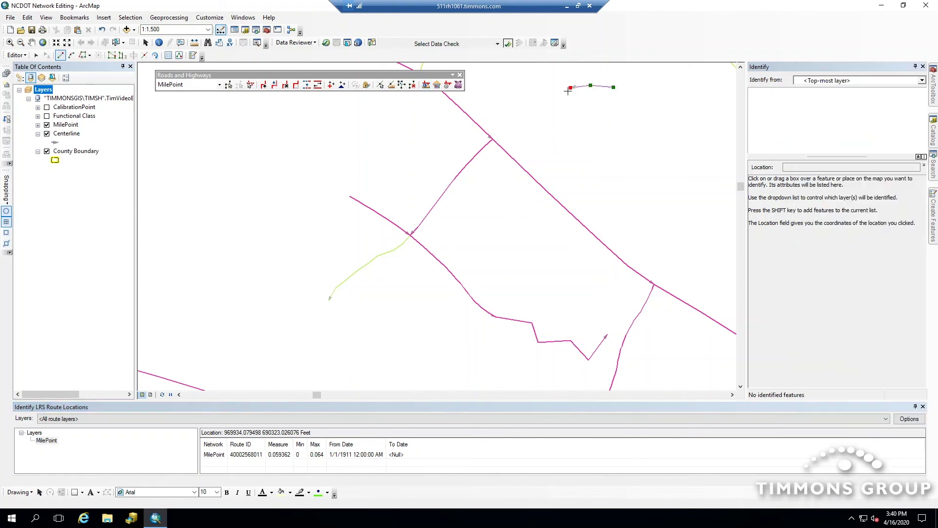
pyautogui.click(562, 110)
pyautogui.click(538, 107)
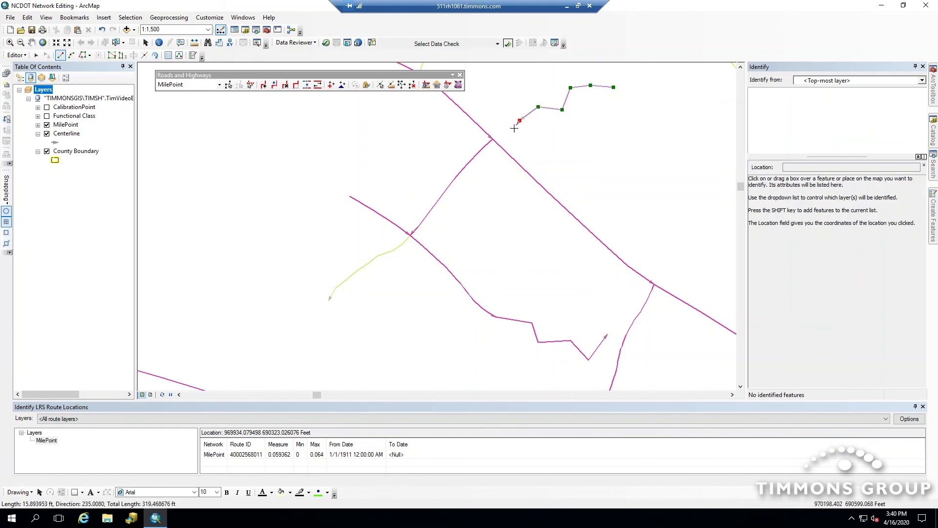
pyautogui.click(520, 120)
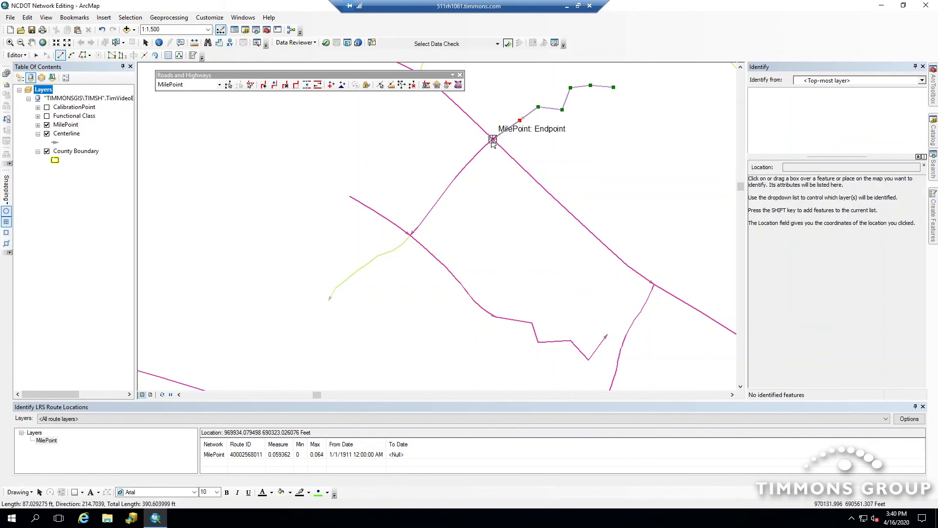
pyautogui.click(492, 140)
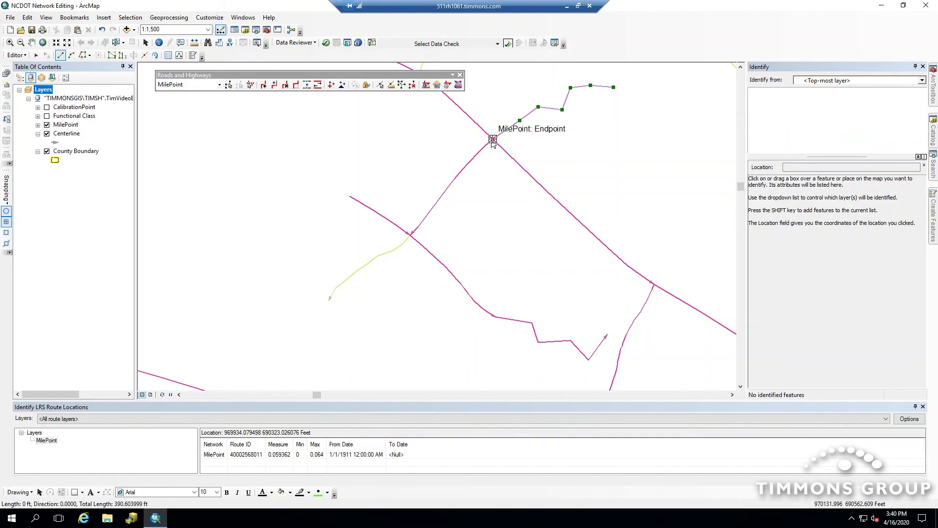
pyautogui.press('F2')
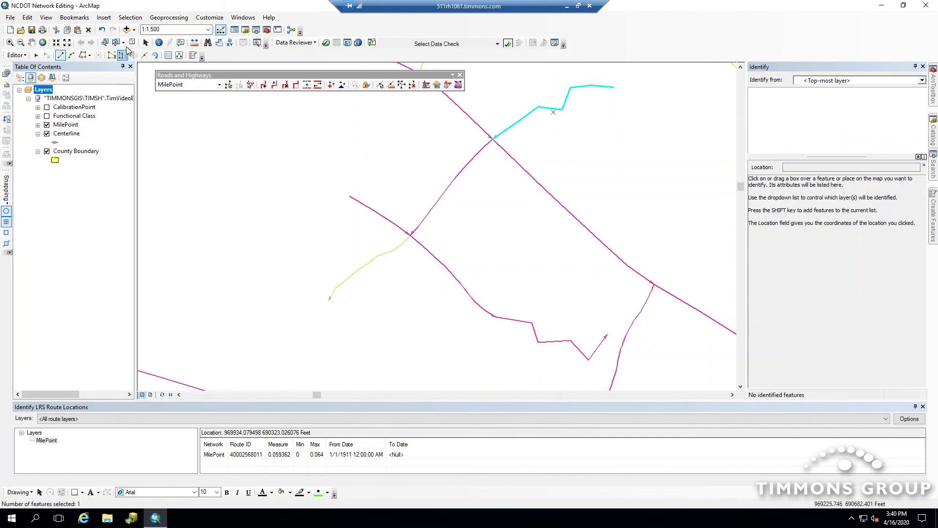
pyautogui.click(228, 86)
pyautogui.click(570, 114)
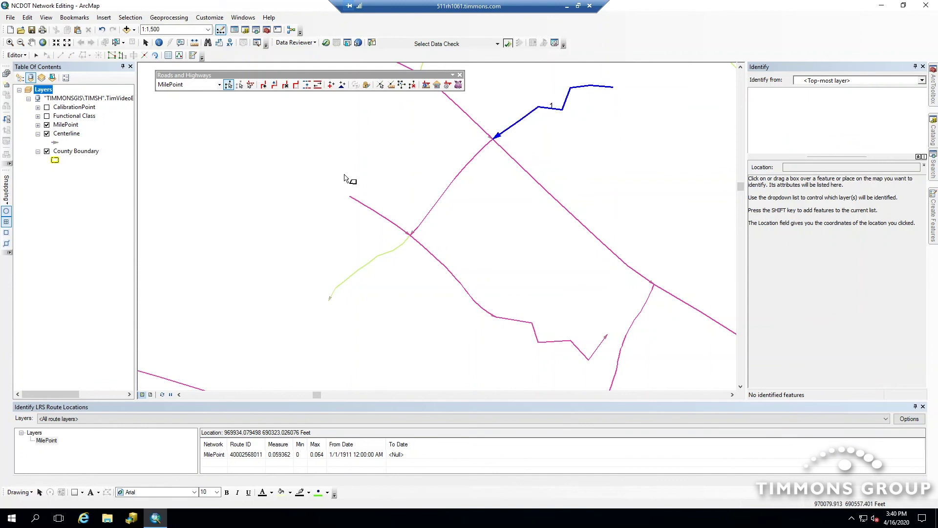
pyautogui.click(275, 86)
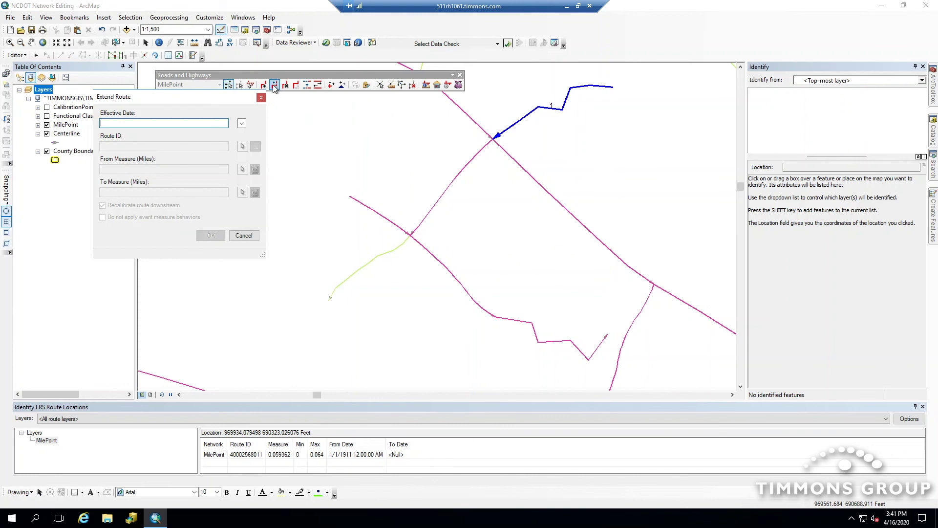
pyautogui.click(241, 123)
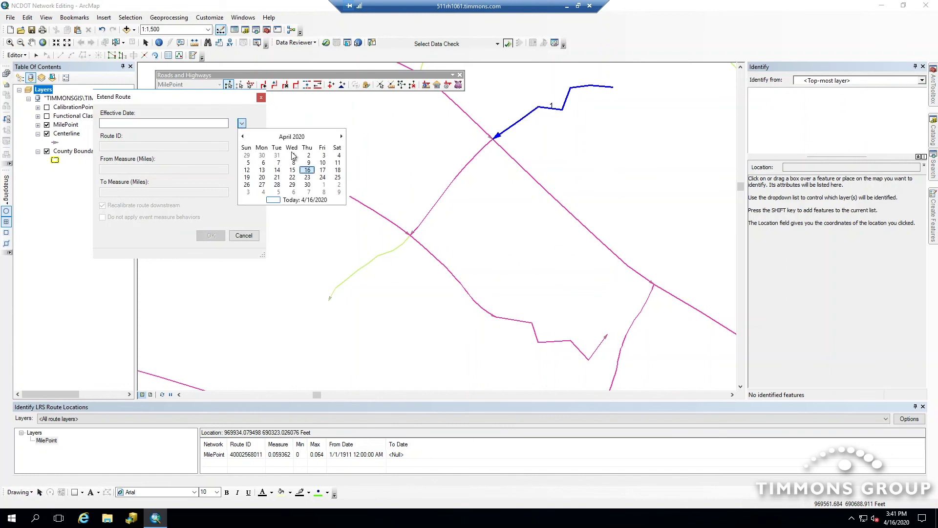
pyautogui.click(309, 155)
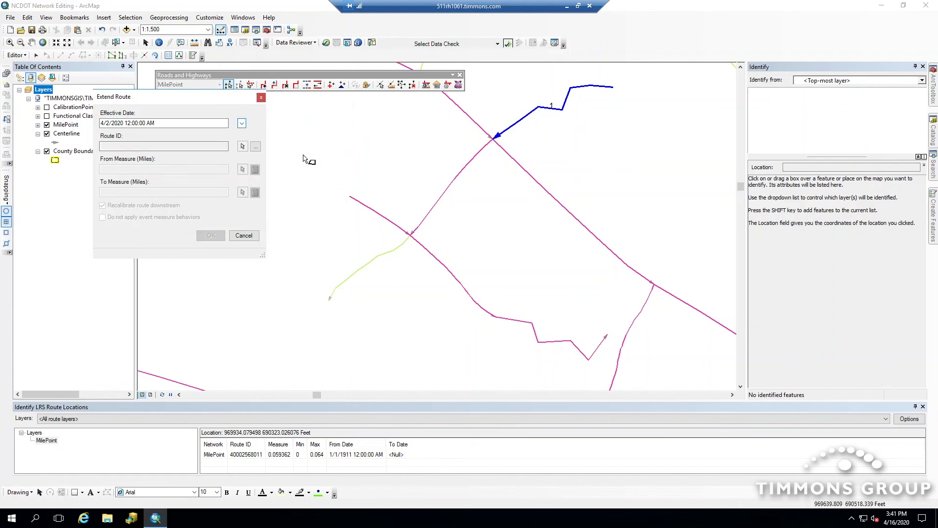
pyautogui.click(243, 146)
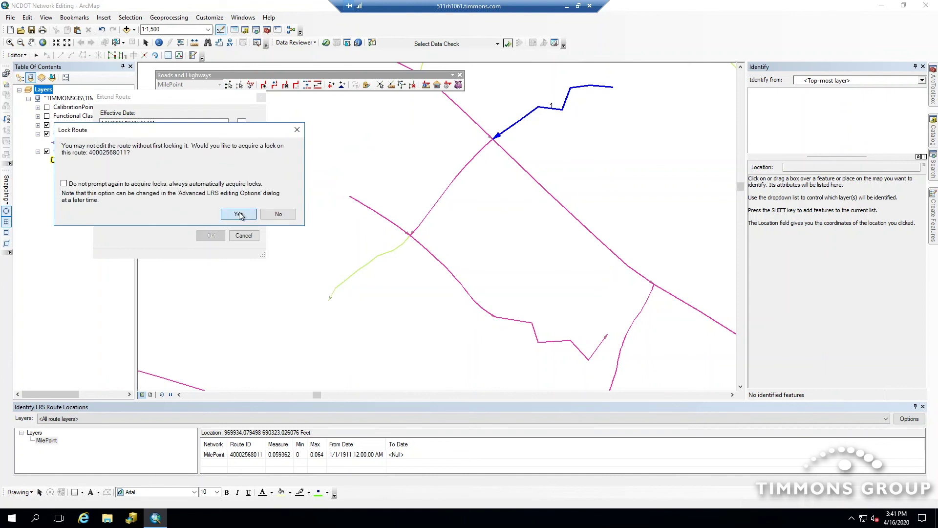
pyautogui.click(241, 215)
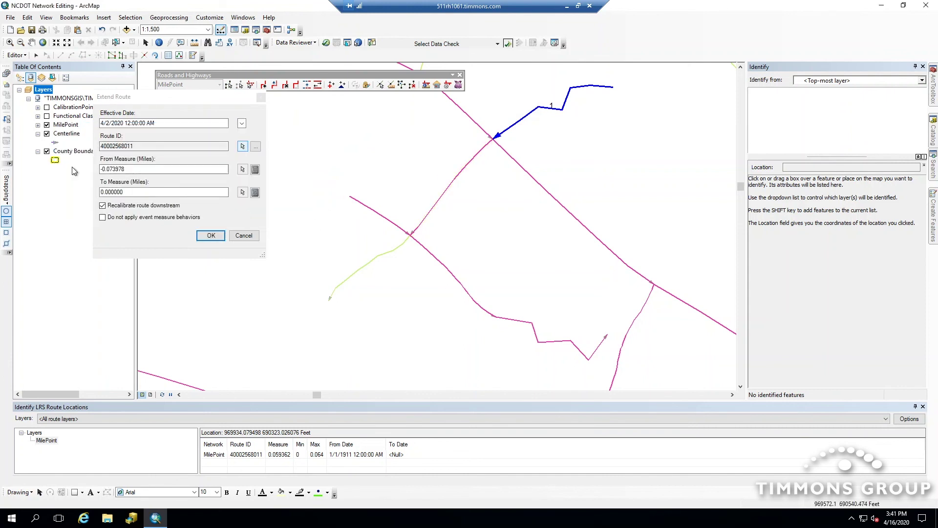
# Set the extension's From Measure to 0, calculate its To Measure as 0.073978 miles from the centerline geometry, and run the route extension
pyautogui.click(129, 193)
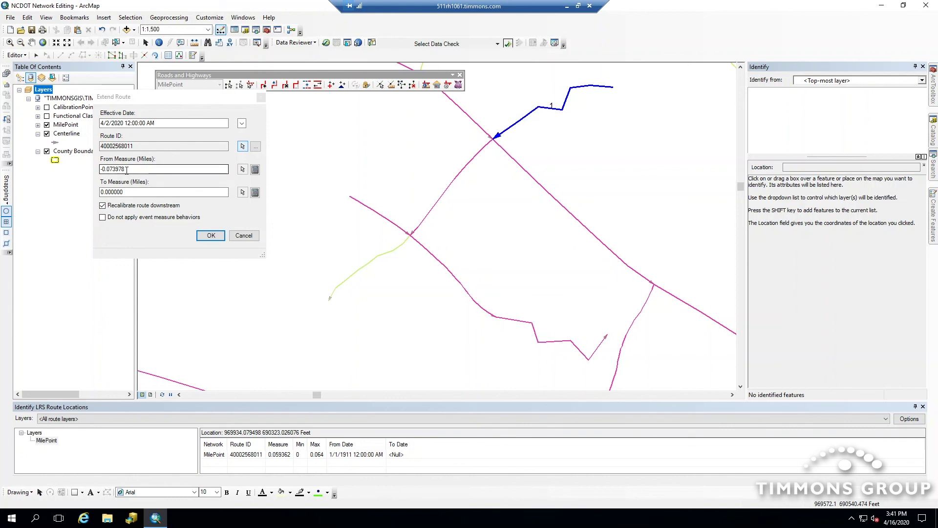
pyautogui.moveTo(131, 168); pyautogui.dragTo(86, 176)
pyautogui.write('0')
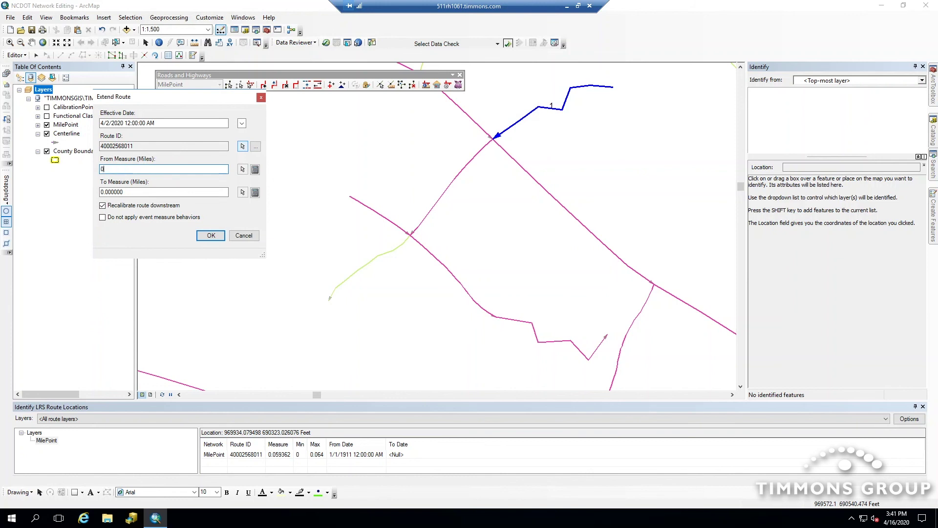
pyautogui.click(255, 195)
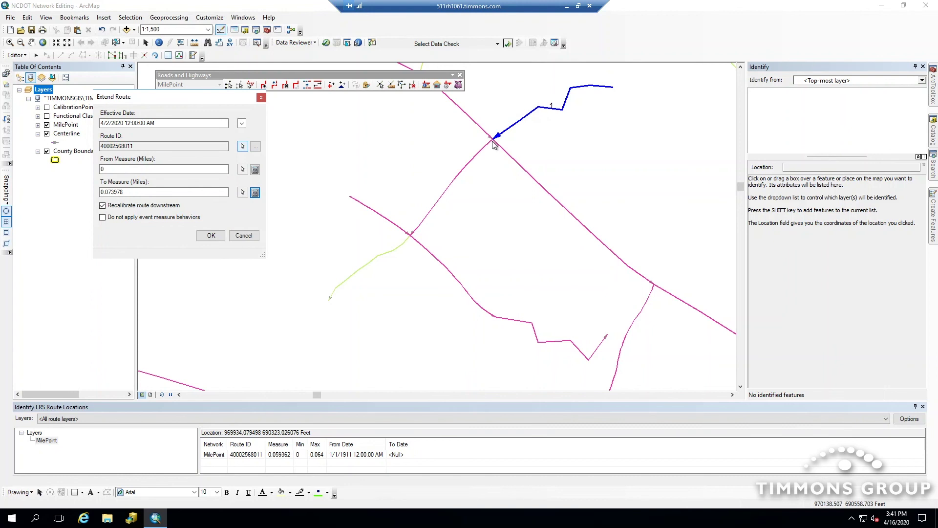
pyautogui.click(114, 196)
pyautogui.click(212, 236)
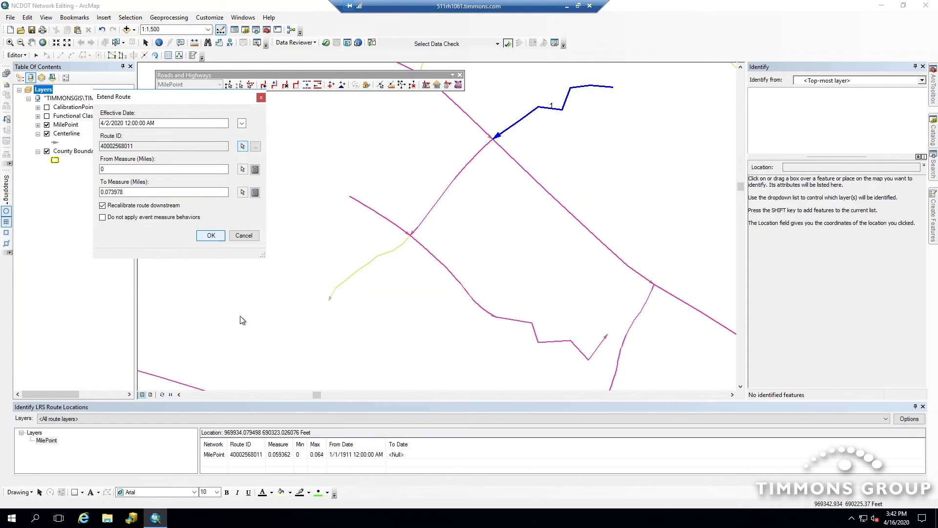
# Identify the LRS route location at the new northeast start and the southwest end of the extended connecting route
pyautogui.click(425, 85)
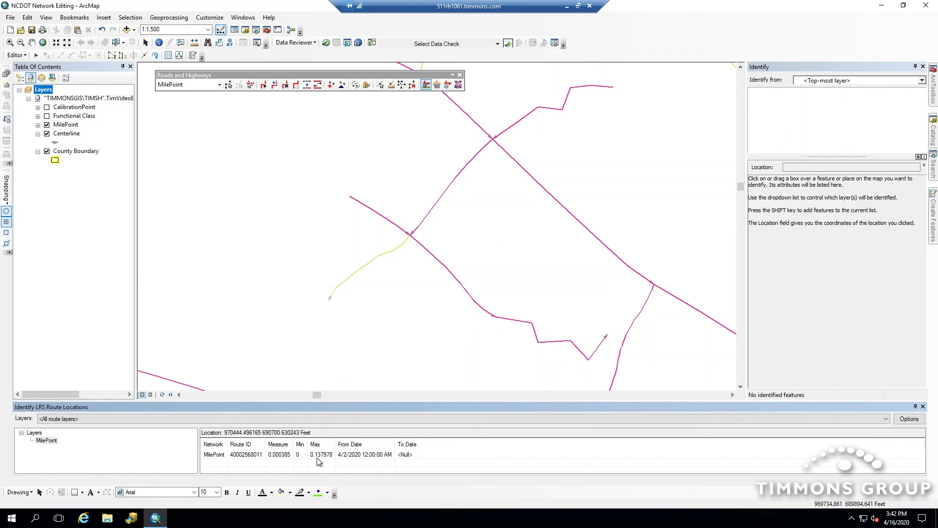
pyautogui.click(415, 231)
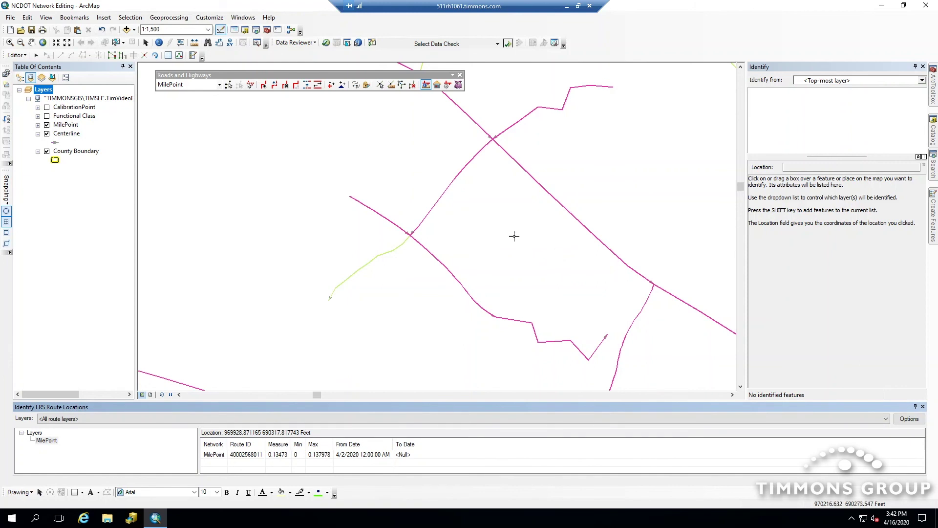
# Save the connecting route's extension edits
pyautogui.click(16, 55)
pyautogui.click(26, 87)
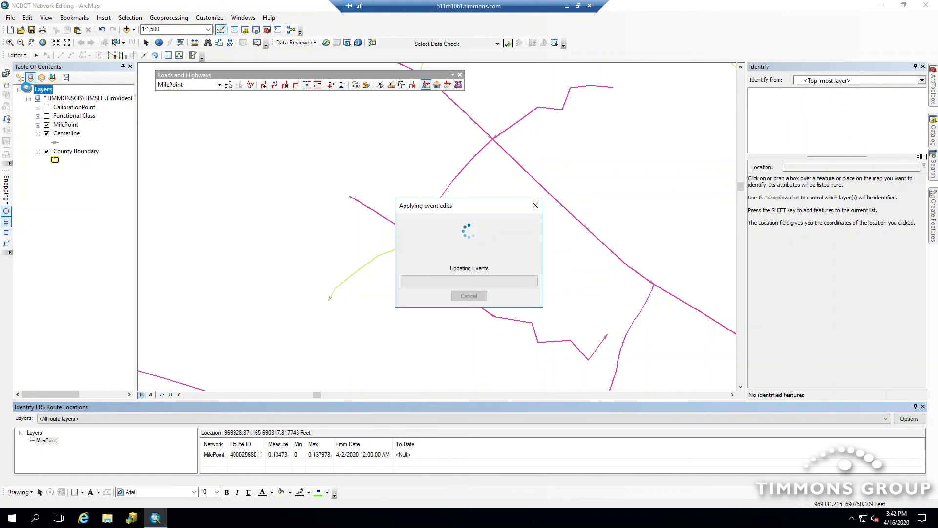